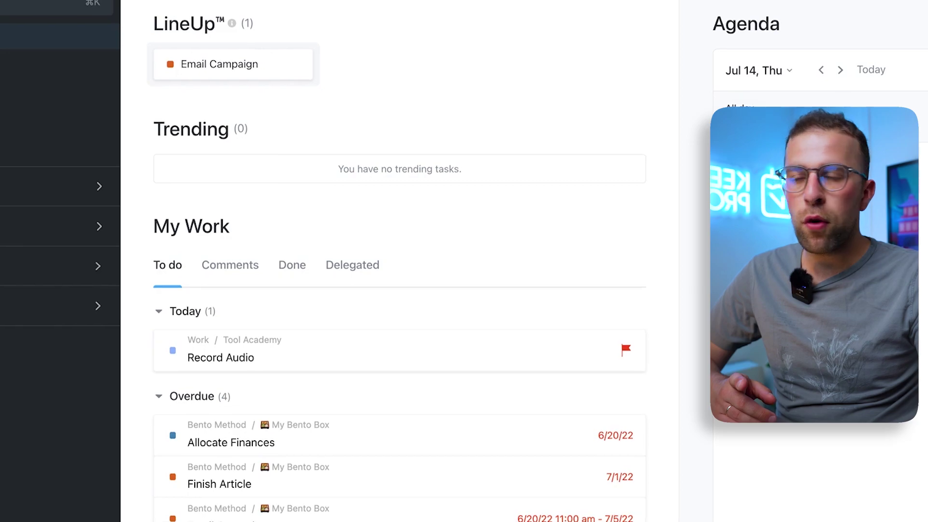
Open today's Record Audio task, minimizing it to the task tray and restoring it from there
left_click(220, 357)
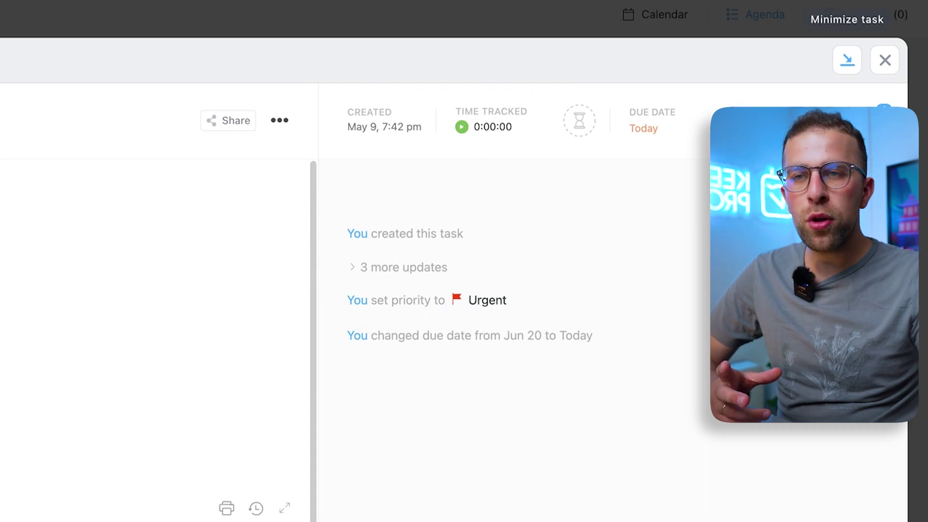
left_click(847, 59)
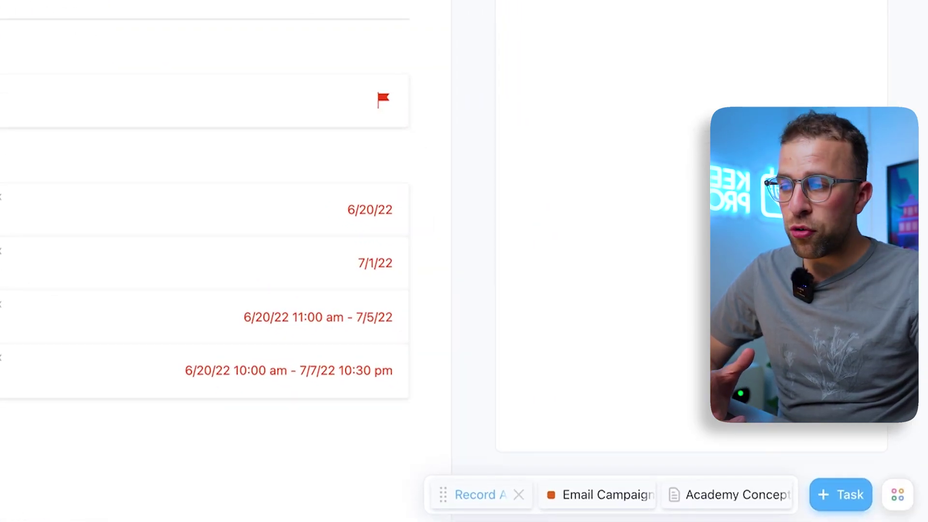
left_click(480, 495)
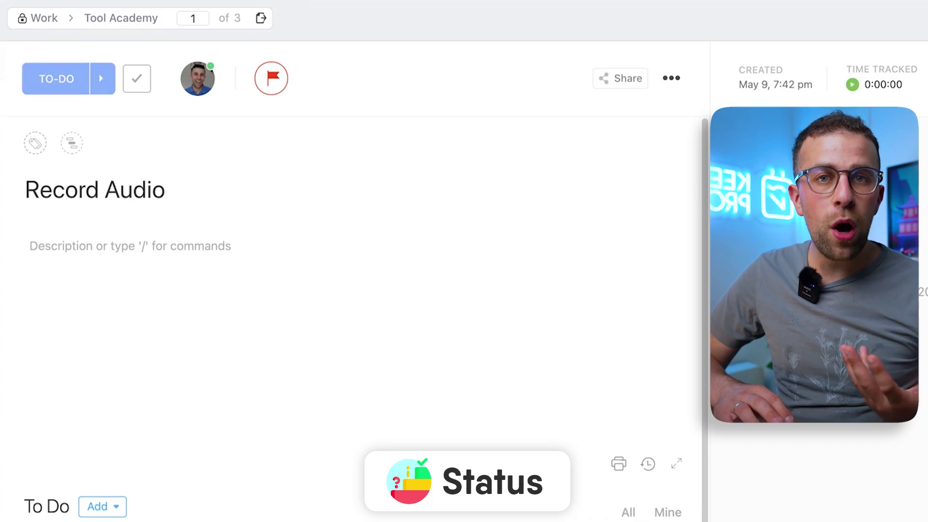
Set the Record Audio task's status to Doing and view its priority choices
left_click(101, 79)
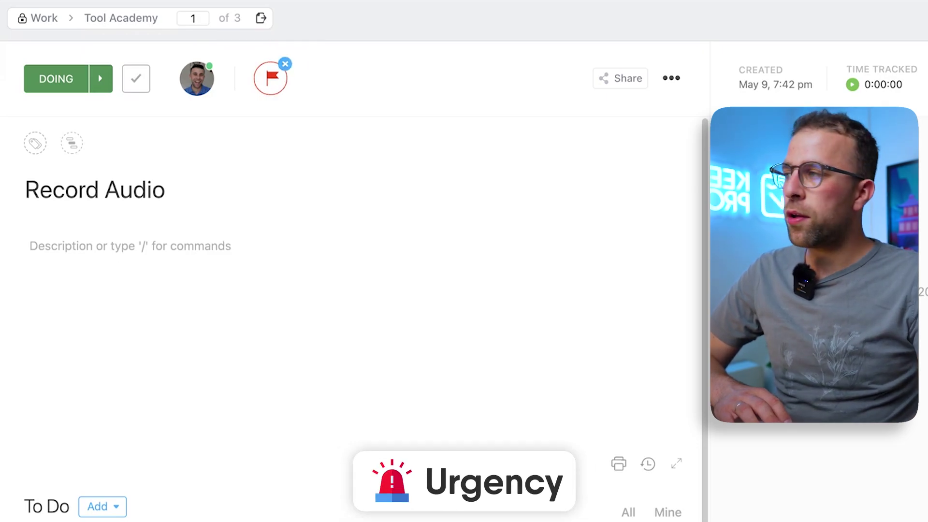
left_click(271, 78)
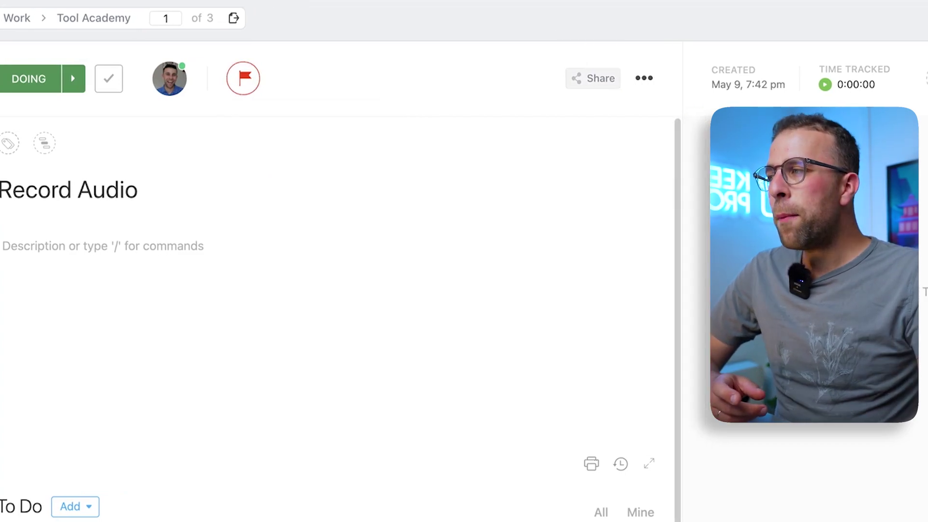
Examine the Record Audio task's additional actions and view the address for attaching emails to it
left_click(672, 78)
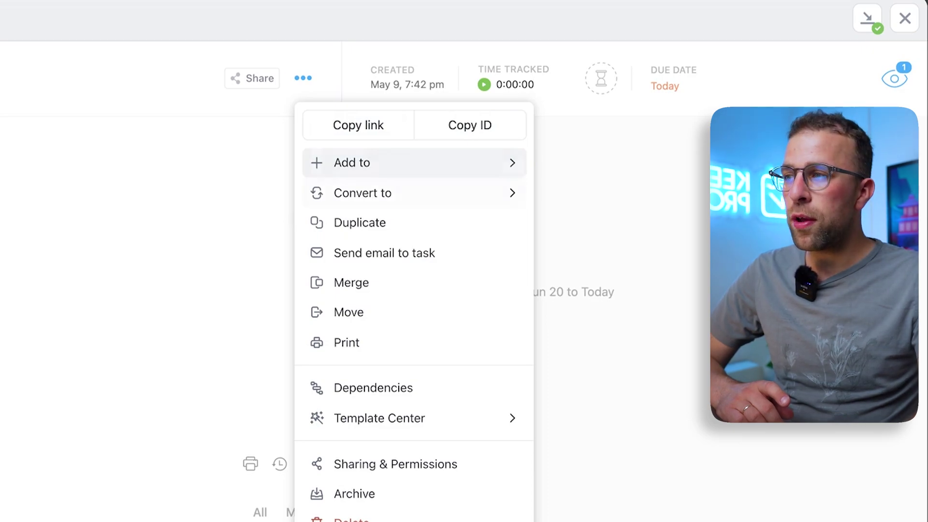
mouse_move(387, 193)
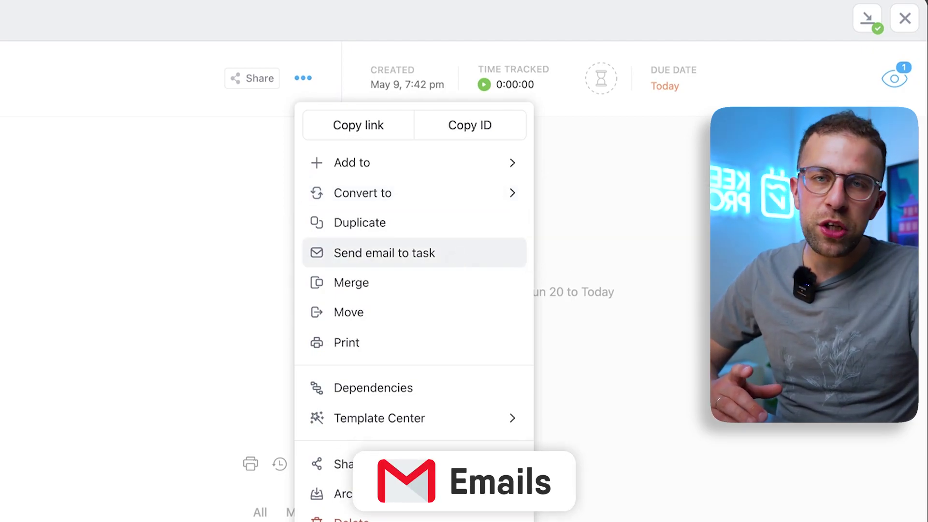
left_click(459, 256)
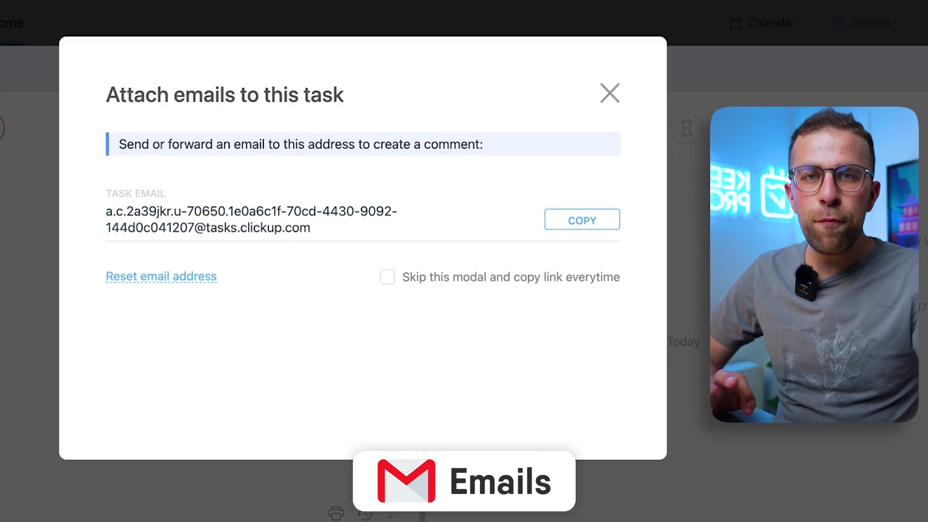
left_click(610, 92)
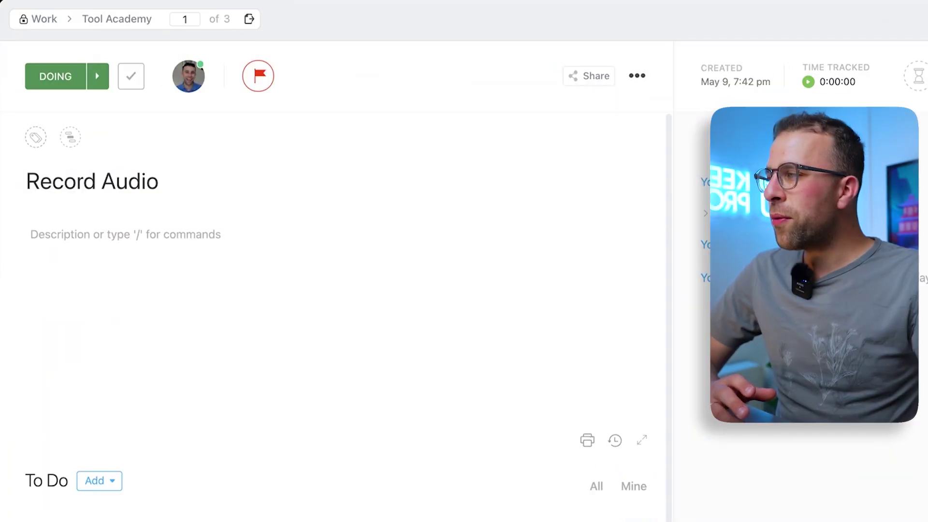
Browse the slash commands available in the task description, from formatting to embeds, leaving the description empty
left_click(124, 235)
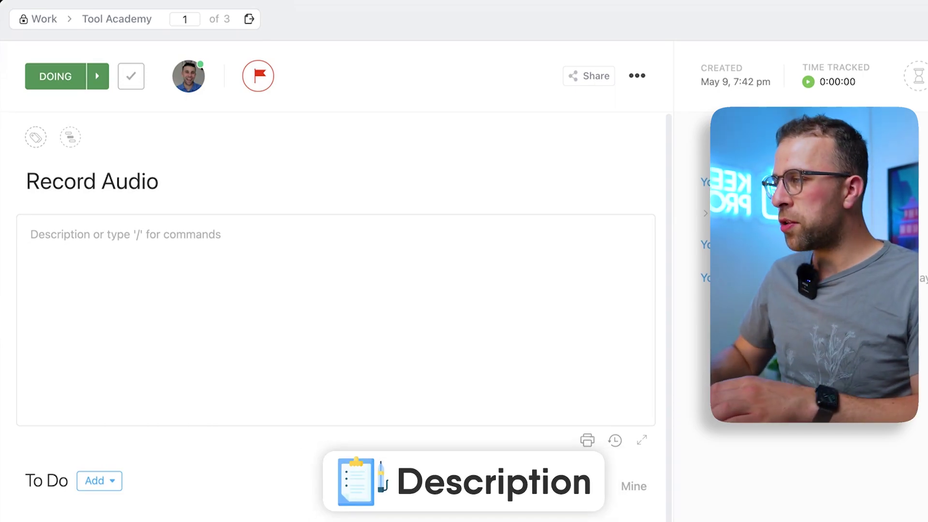
type("/")
key("Down")
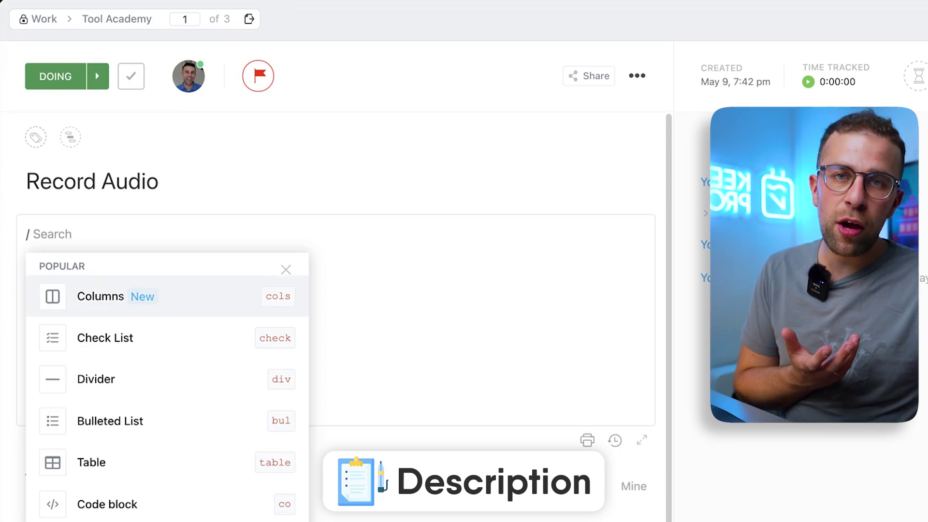
key("Down")
key("Down")
key("Down")
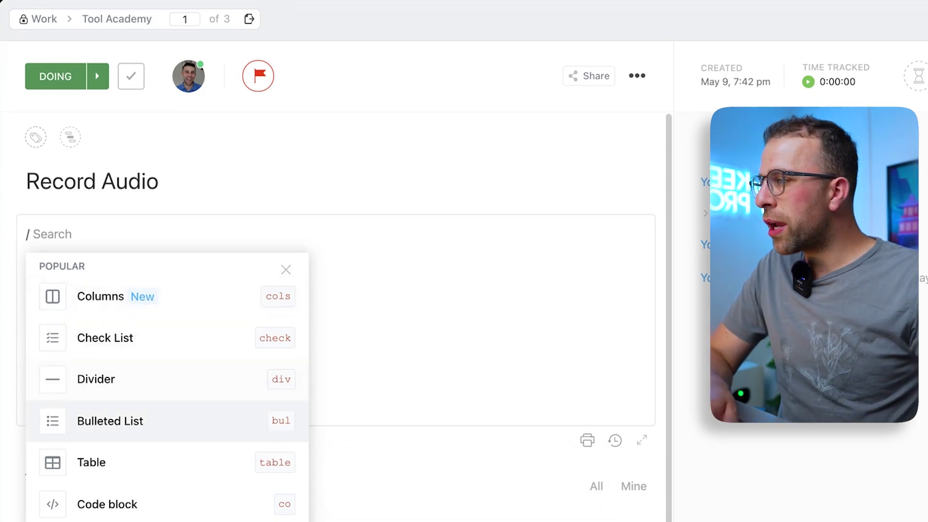
key("Down")
key("Down")
key("Down")
key("Down")
key("Down")
key("Down")
key("Down")
key("Down")
key("Down")
key("Down")
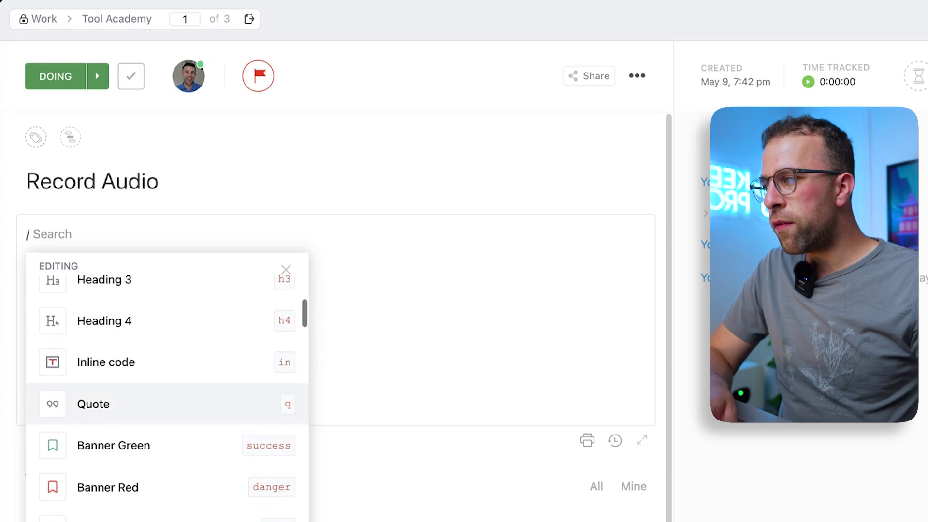
key("Down")
key("Down")
key("Down")
key("Down")
key("Down")
key("Down")
key("Down")
key("Down")
key("Down")
key("Down")
key("Down")
key("Down")
key("Down")
key("Down")
key("Down")
key("Down")
key("Down")
key("Down")
key("Down")
key("Down")
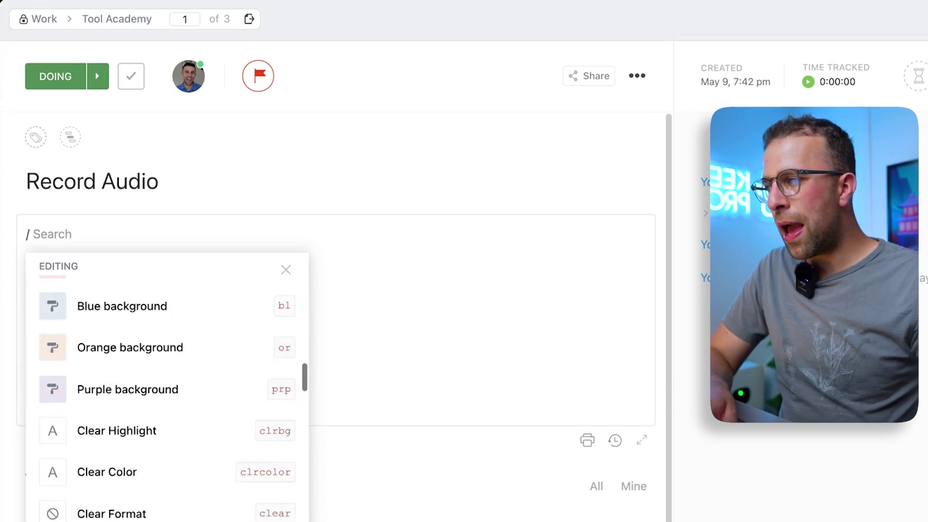
scroll(167, 398, "down", 2)
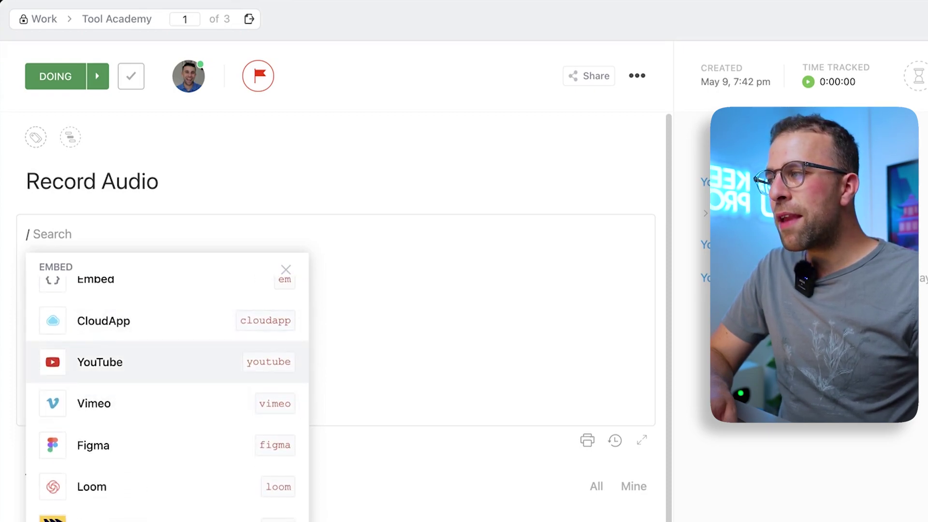
scroll(168, 362, "up", 1)
key("Escape")
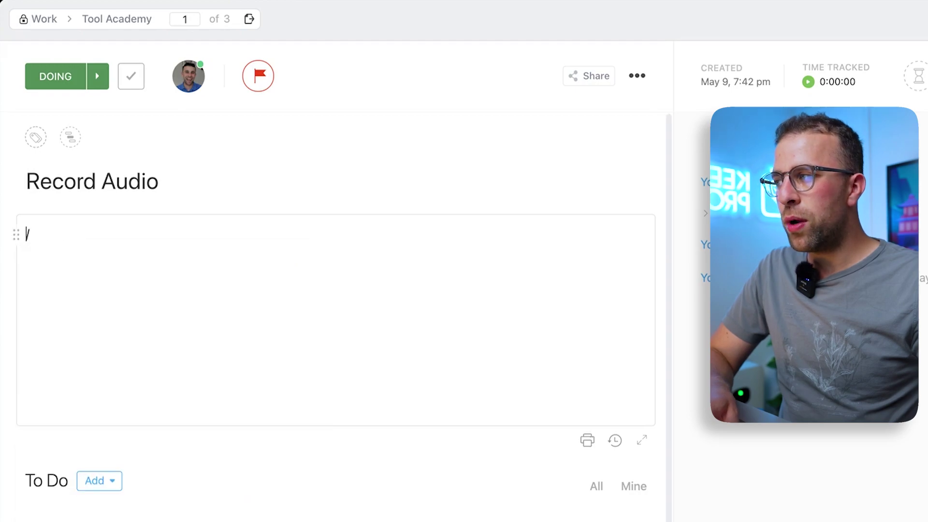
key("BackSpace")
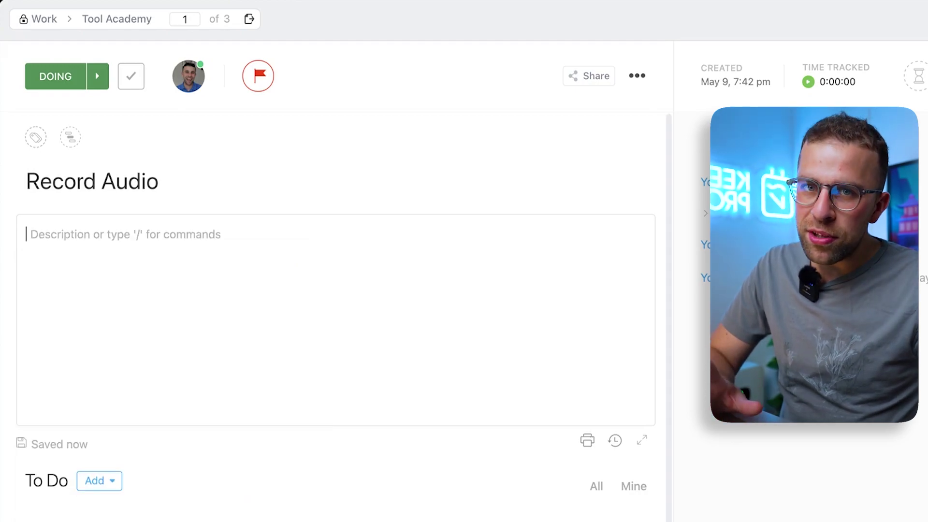
Examine the to-do item types that can be added and the statuses available for a new subtask
scroll(297, 381, "down", 2)
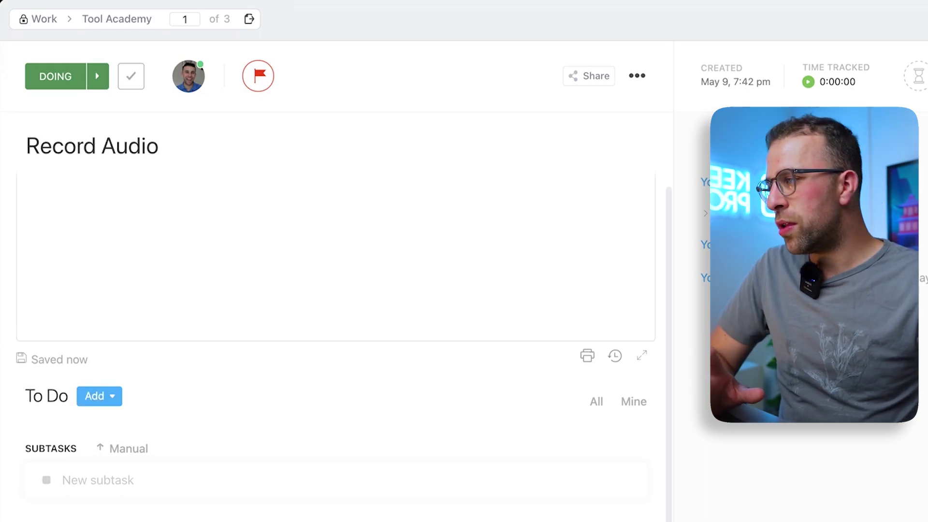
left_click(99, 396)
scroll(99, 396, "down", 4)
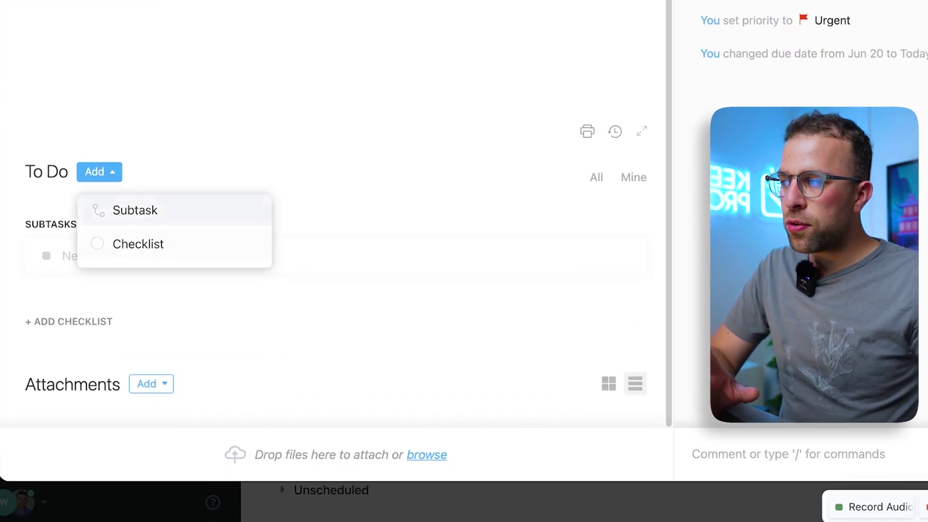
left_click(99, 172)
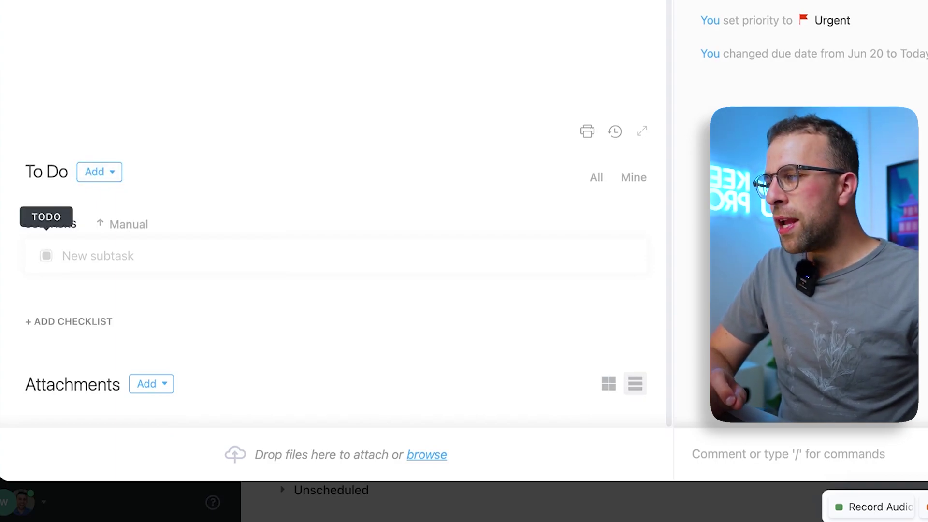
left_click(46, 255)
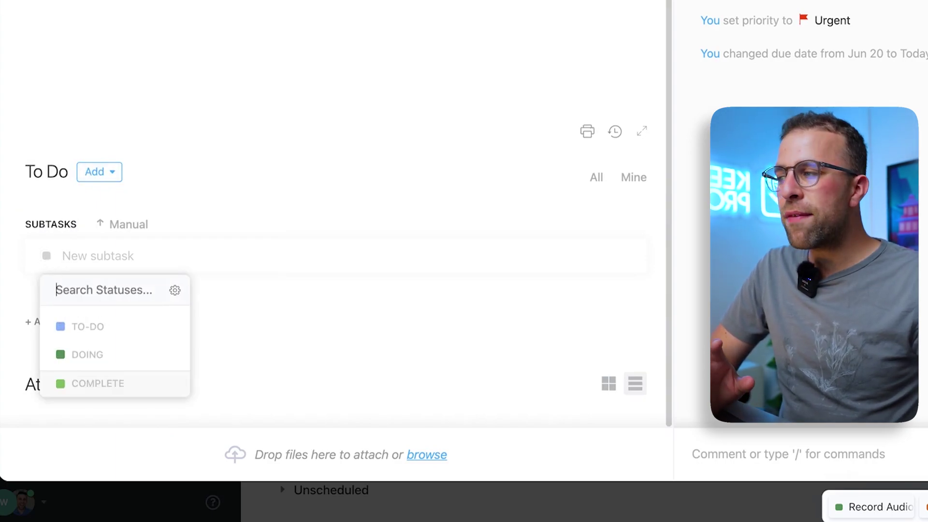
key("Escape")
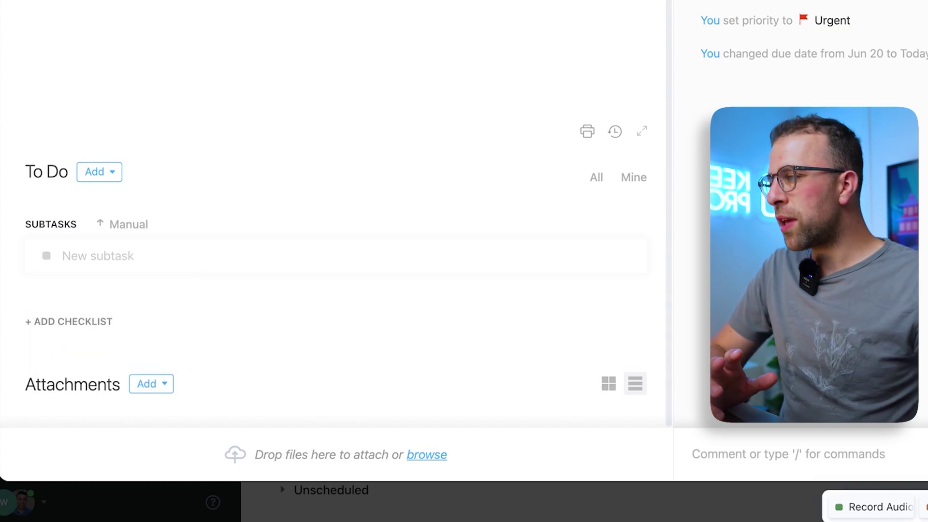
Add a subtask named "Find Microphone" to the Record Audio task
left_click(97, 256)
type("Find Microphone")
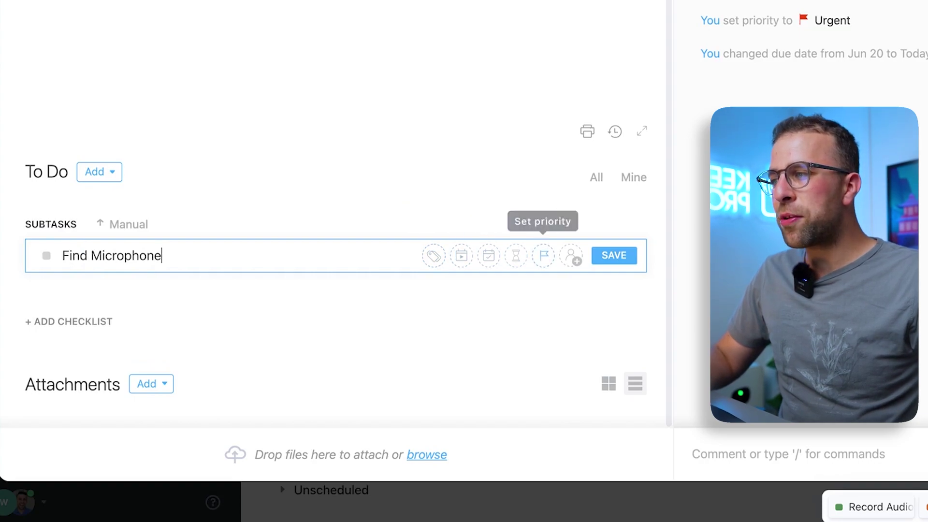
left_click(613, 256)
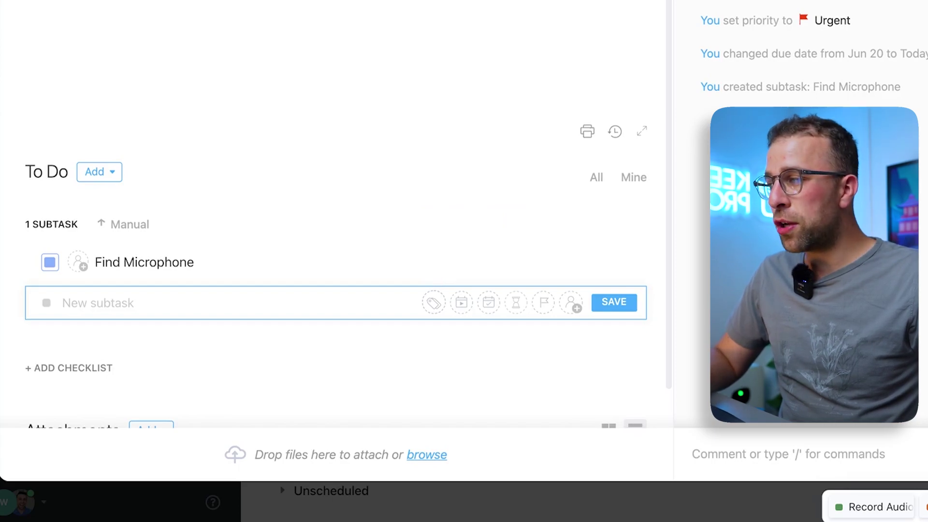
Set the Find Microphone subtask's status to Doing and assign it to yourself
left_click(50, 263)
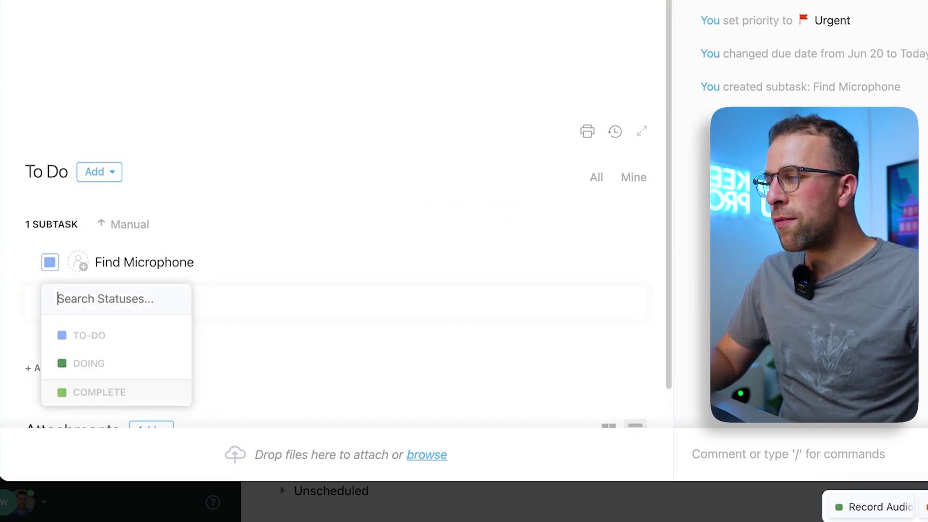
key("Escape")
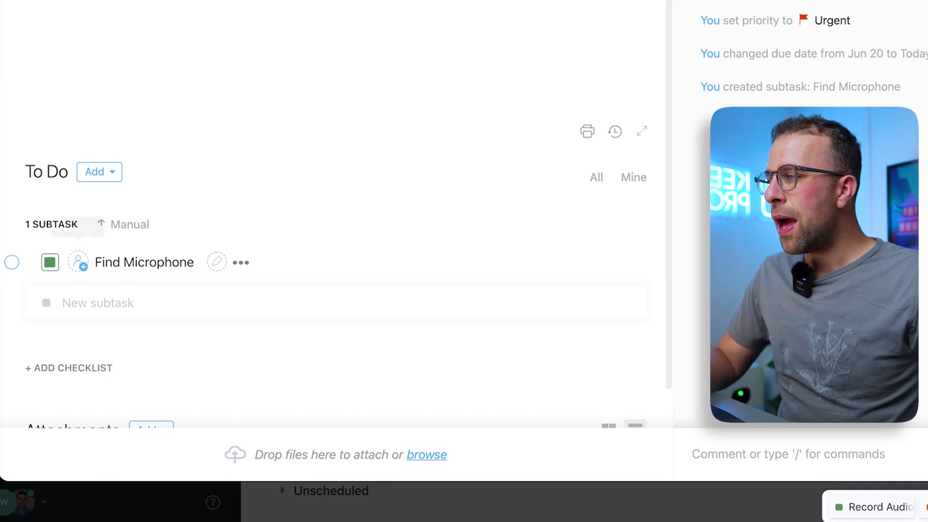
left_click(78, 261)
left_click(121, 242)
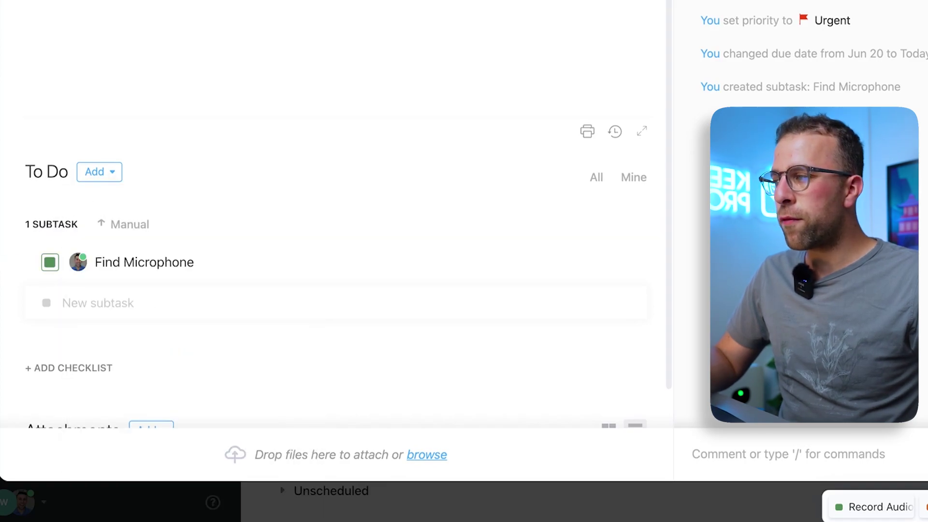
Switch the task's attachments section to the grid layout
scroll(333, 271, "down", 1)
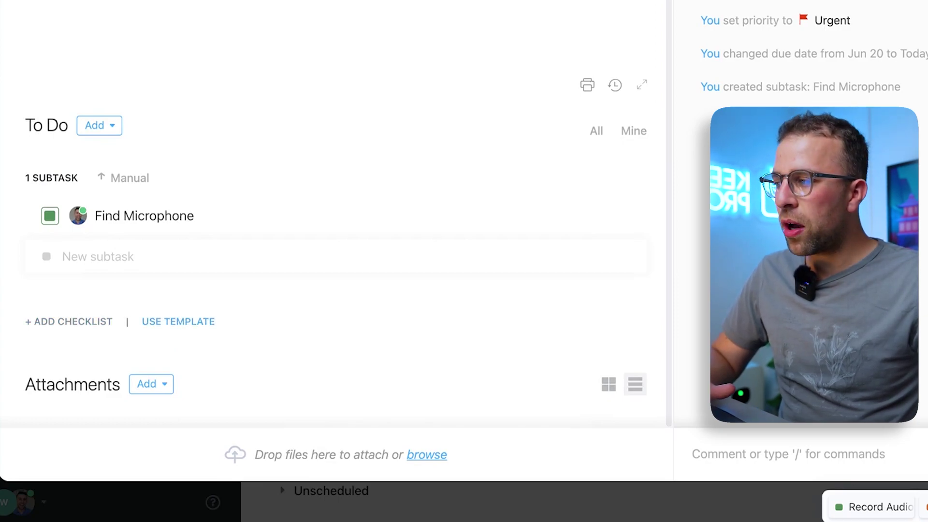
left_click(609, 384)
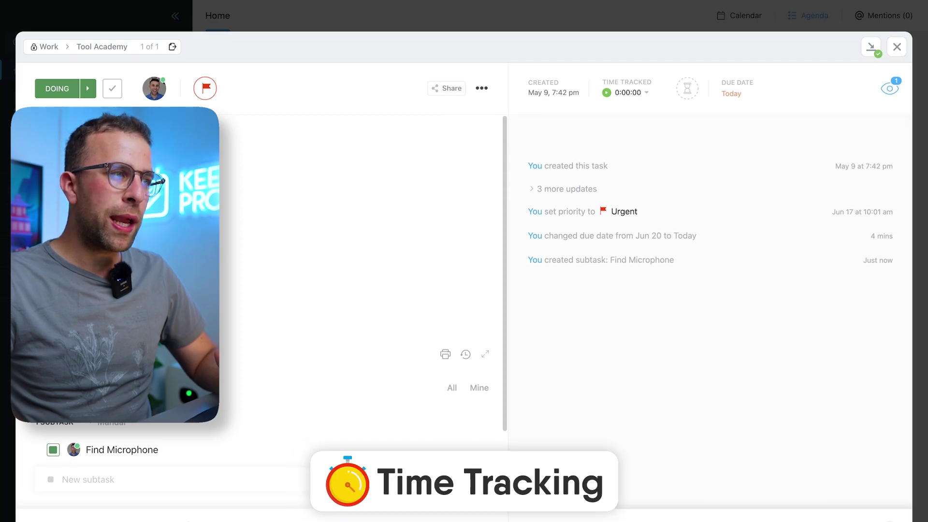
Start the timer on the Record Audio task and mark its tracked time as billable
left_click(607, 92)
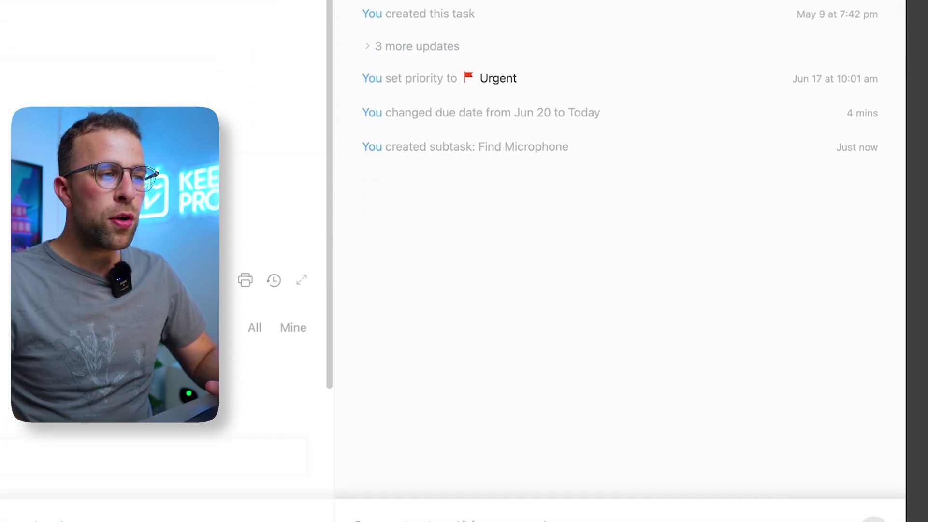
left_click(761, 503)
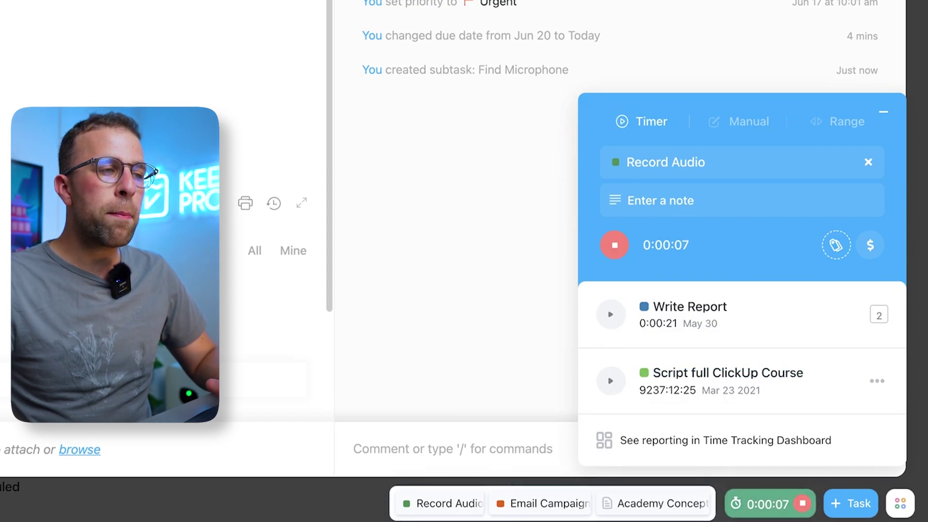
left_click(739, 121)
left_click(643, 87)
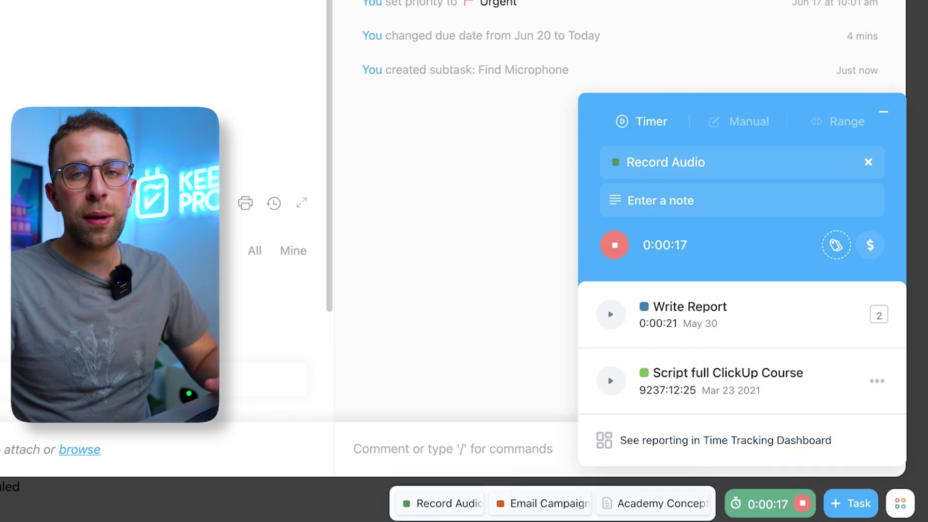
left_click(870, 245)
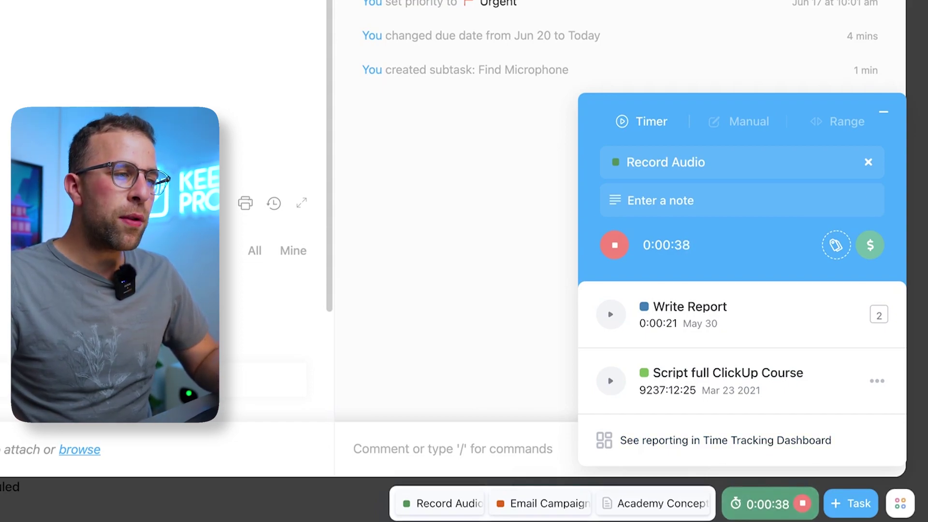
left_click(883, 112)
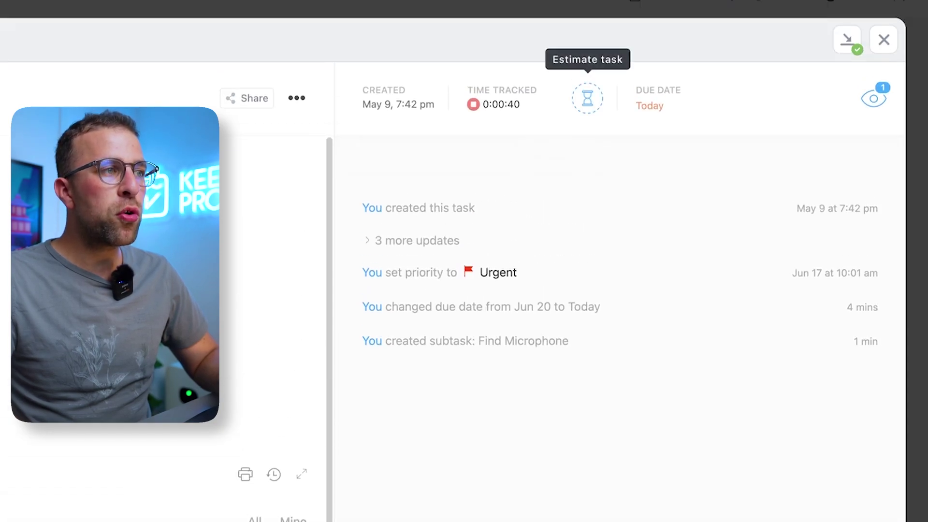
Set the Record Audio task's time estimate to 30 minutes
left_click(587, 98)
type("30")
key("Return")
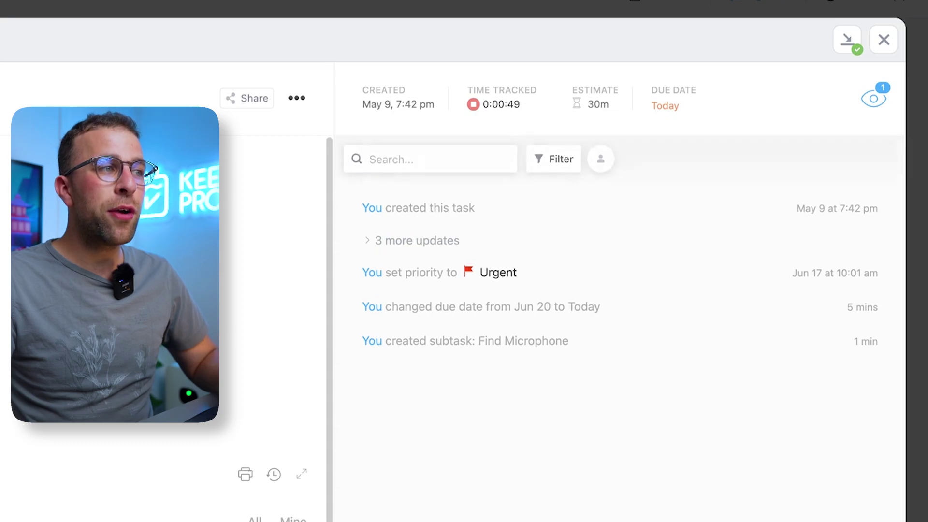
Log a manual time entry of 20m dated 7/5/22 on the Record Audio task and stop its running timer
left_click(503, 105)
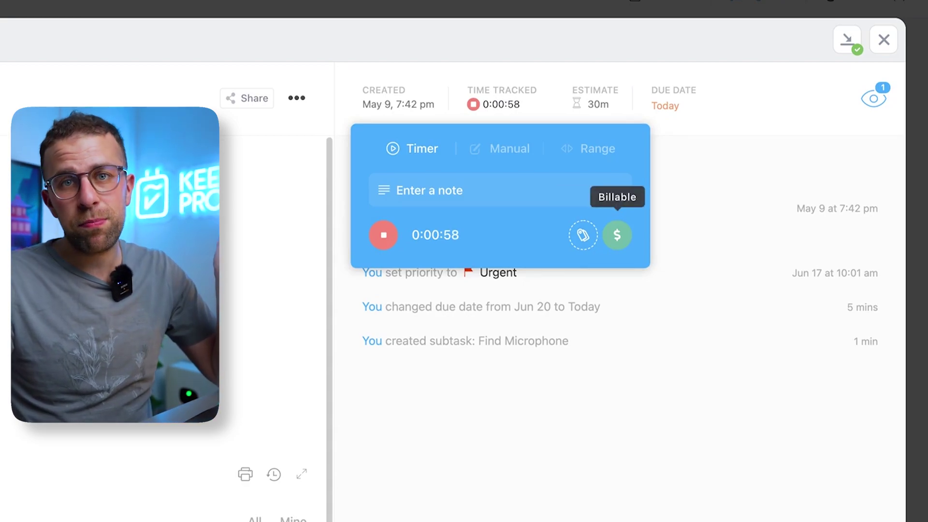
left_click(508, 149)
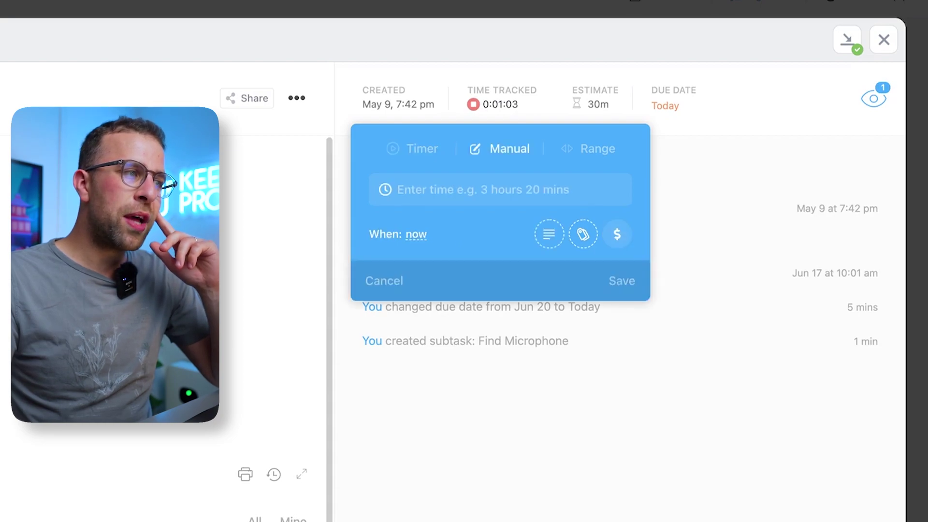
left_click(416, 234)
left_click(502, 430)
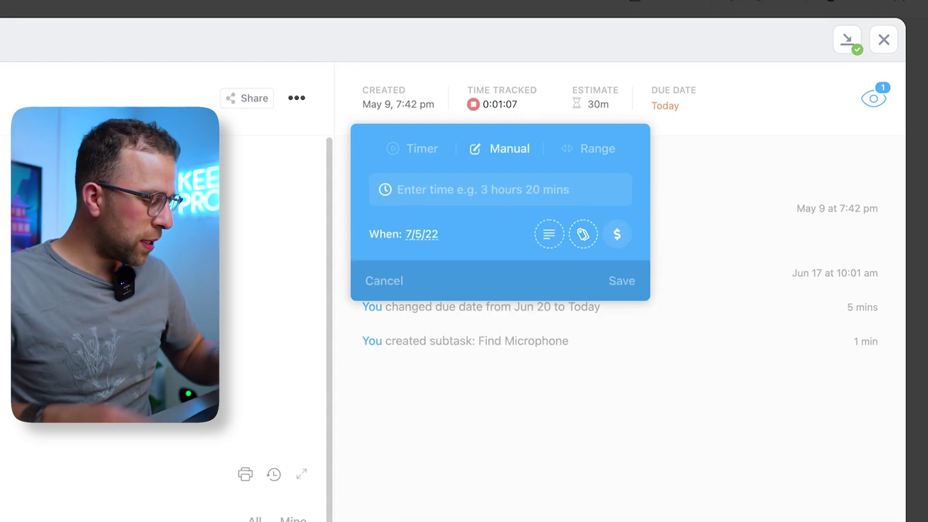
left_click(501, 189)
type("20m")
key("Return")
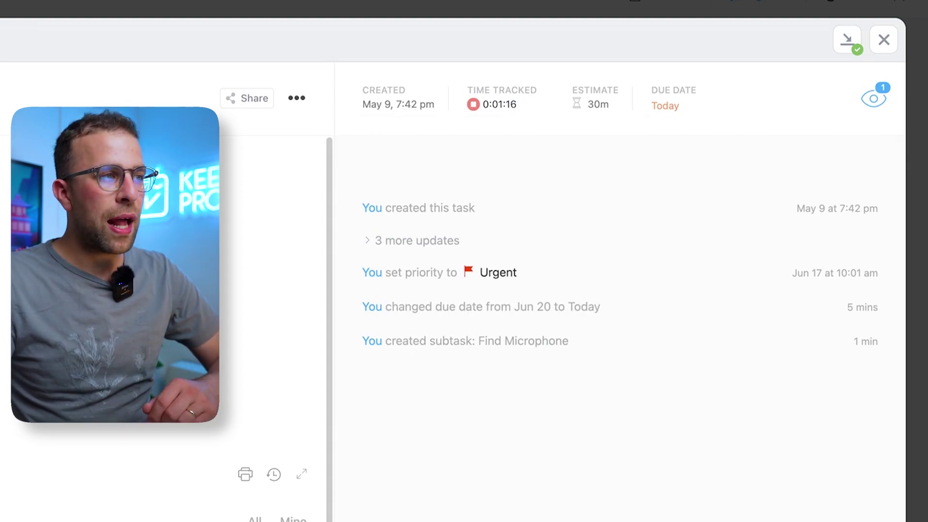
left_click(474, 104)
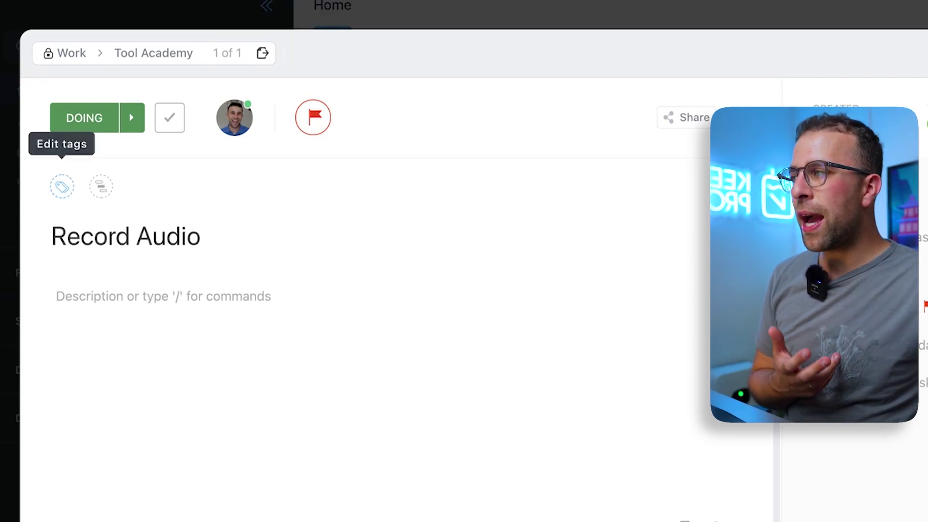
View the Record Audio task's dependency options, then close the task to return to Home
left_click(100, 186)
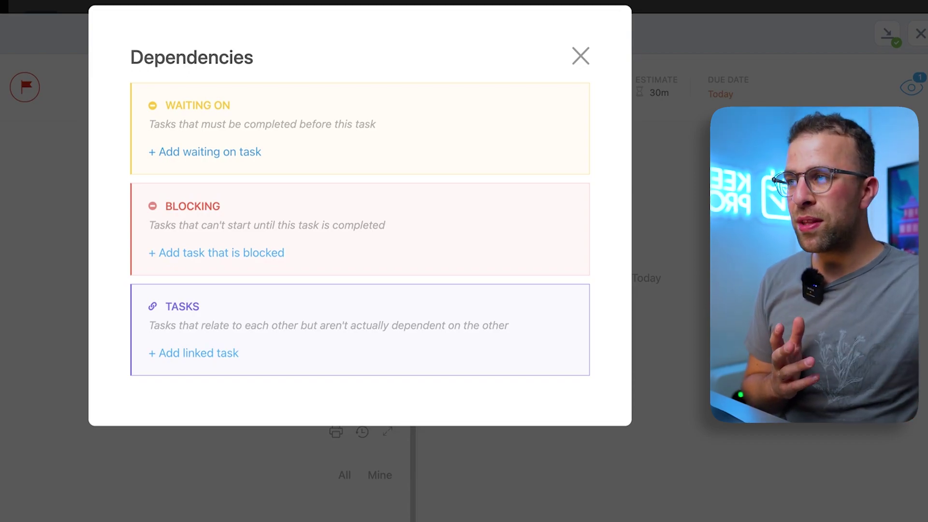
left_click(581, 56)
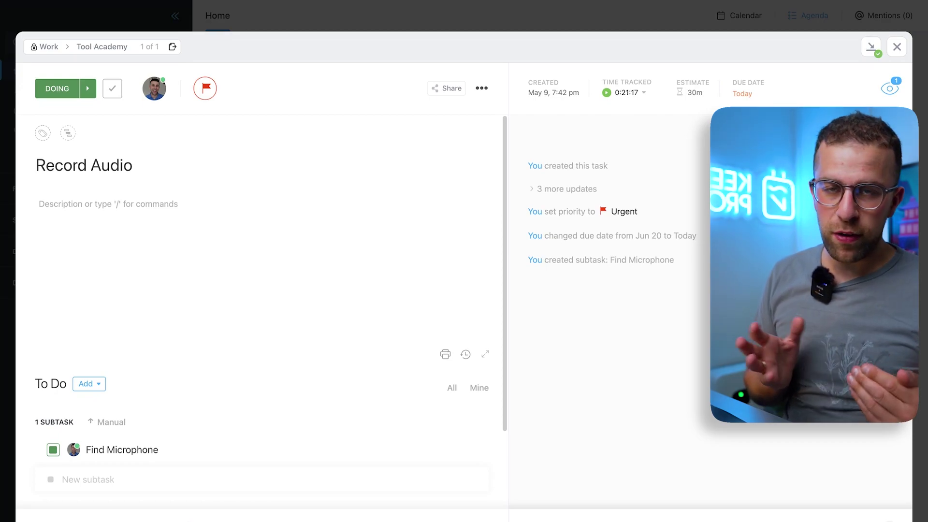
key("Escape")
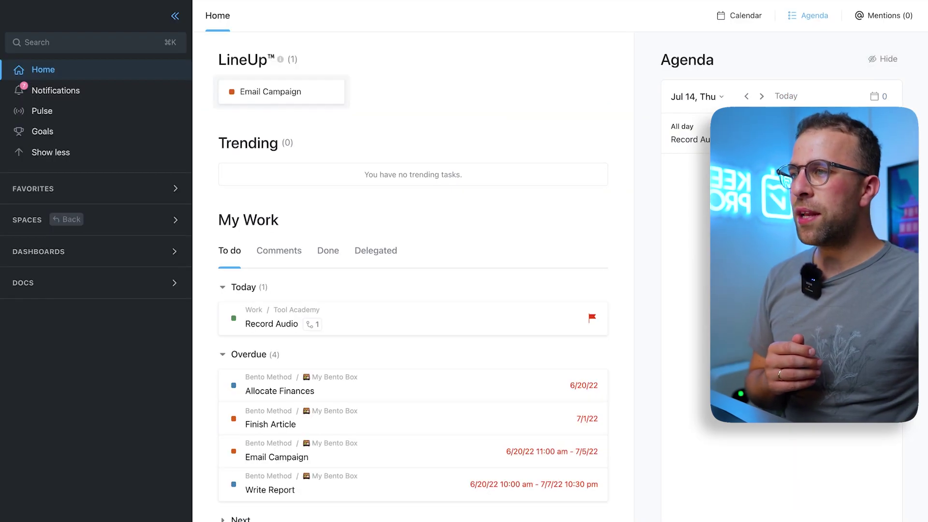